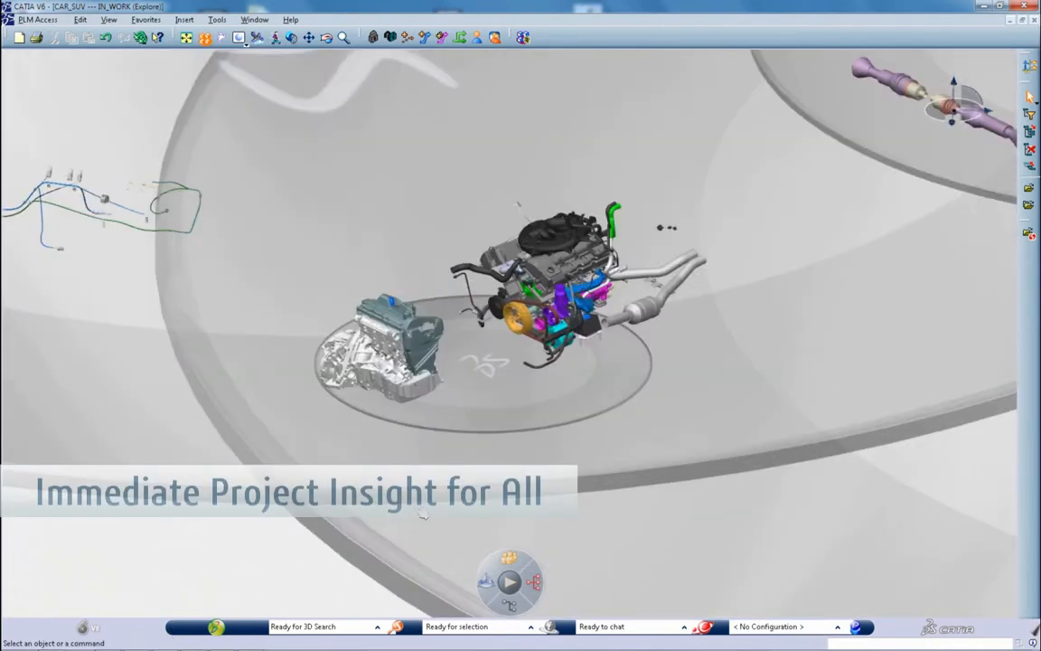
Zoom toward the engine assembly and select the green parts locked by me.
{"action": "mouse_move", "coordinate": [511, 562]}
{"action": "middle_mouse_down"}
{"action": "mouse_move", "coordinate": [418, 459]}
{"action": "mouse_move", "coordinate": [531, 477]}
{"action": "mouse_move", "coordinate": [393, 556]}
{"action": "mouse_move", "coordinate": [303, 563]}
{"action": "mouse_move", "coordinate": [337, 555]}
{"action": "mouse_move", "coordinate": [332, 573]}
{"action": "mouse_move", "coordinate": [346, 574]}
{"action": "mouse_move", "coordinate": [291, 583]}
{"action": "mouse_move", "coordinate": [584, 574]}
{"action": "middle_mouse_up"}
{"action": "left_click", "coordinate": [584, 569]}
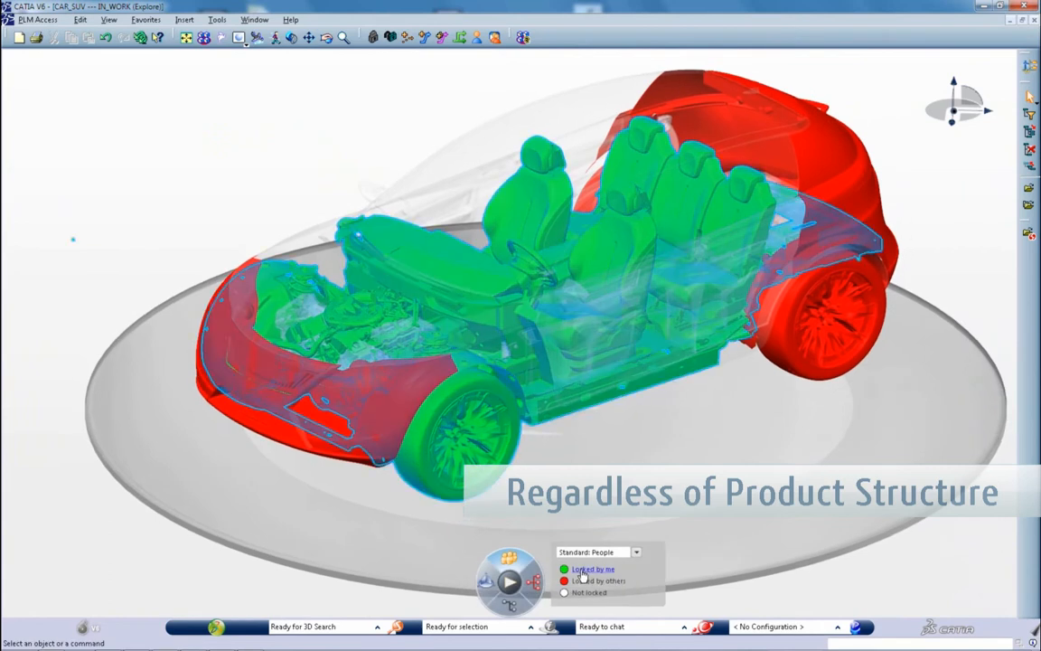
Open the selected locked-by-me parts in a detailed design editing session.
{"action": "left_click", "coordinate": [244, 39]}
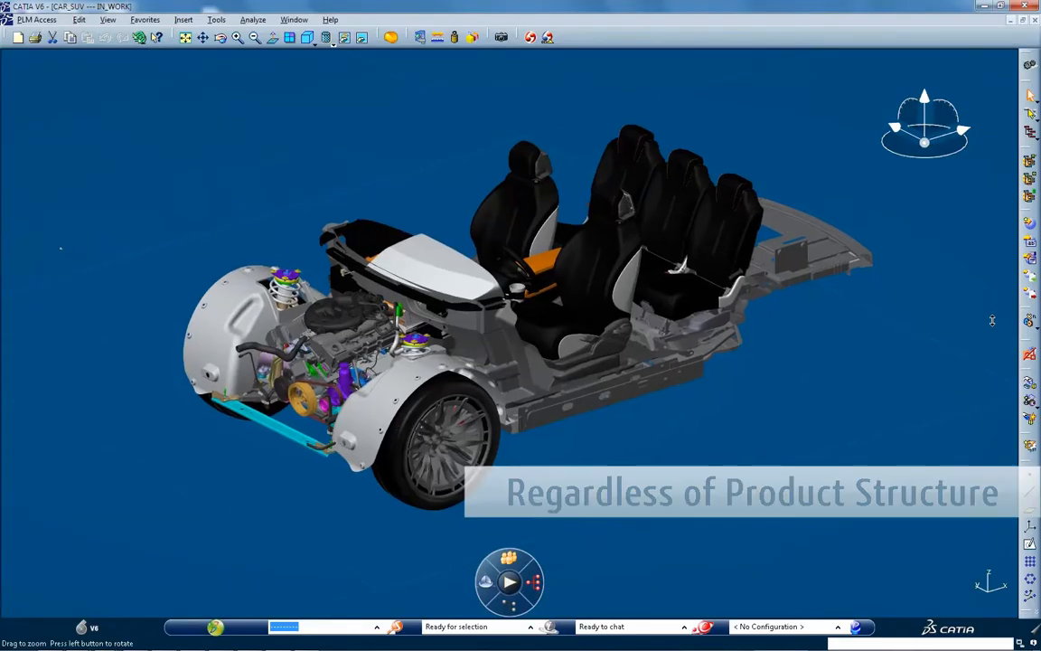